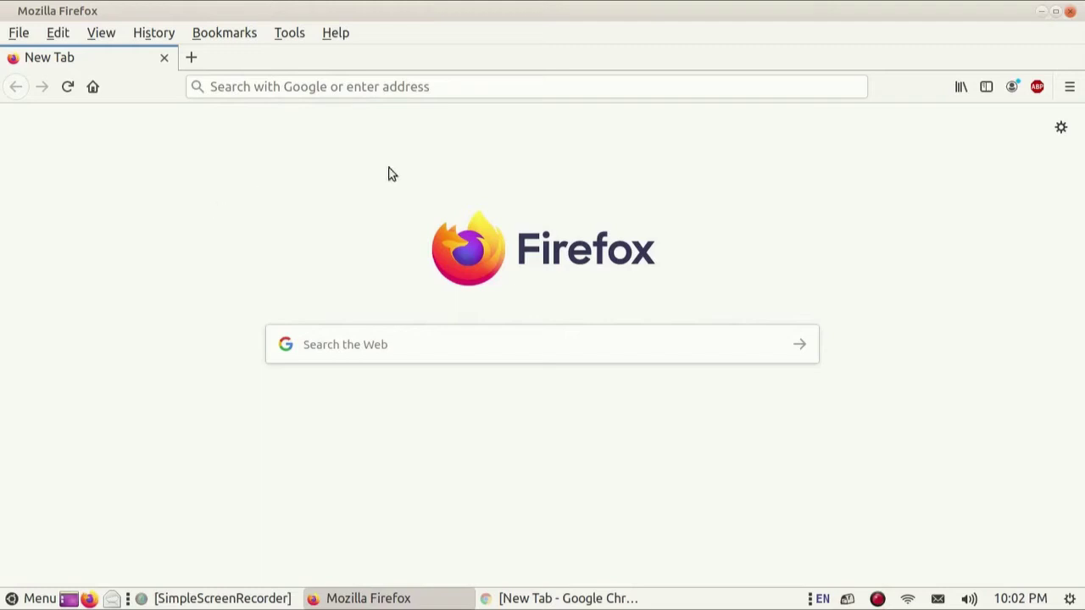
Open Firefox's about:config past the risk warning and filter preferences for 'javascript.en'.
{"action": "left_click", "coordinate": [386, 82]}
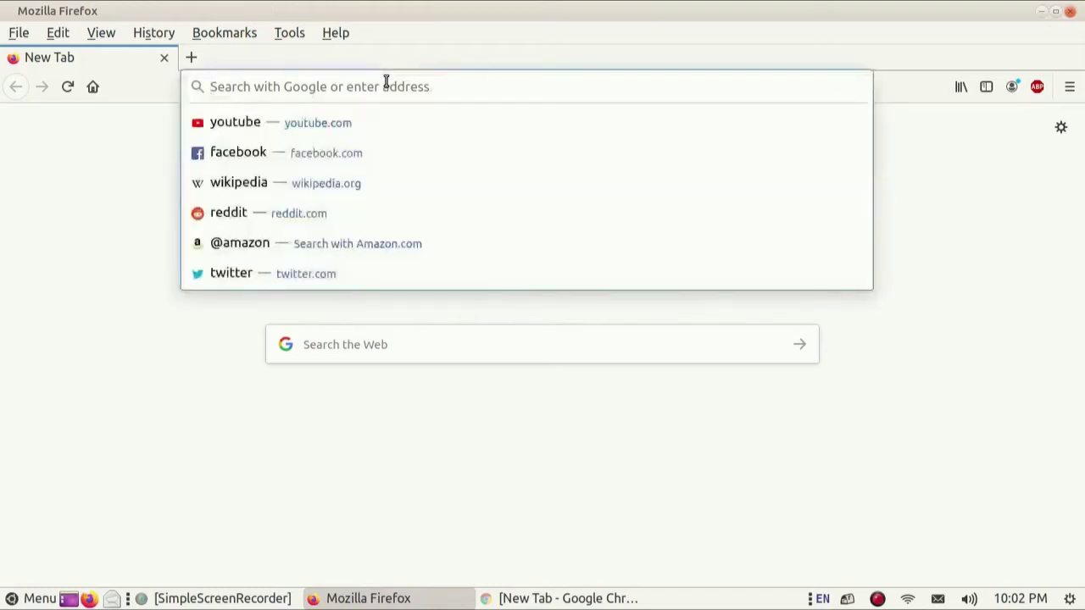
{"action": "type", "text": "about"}
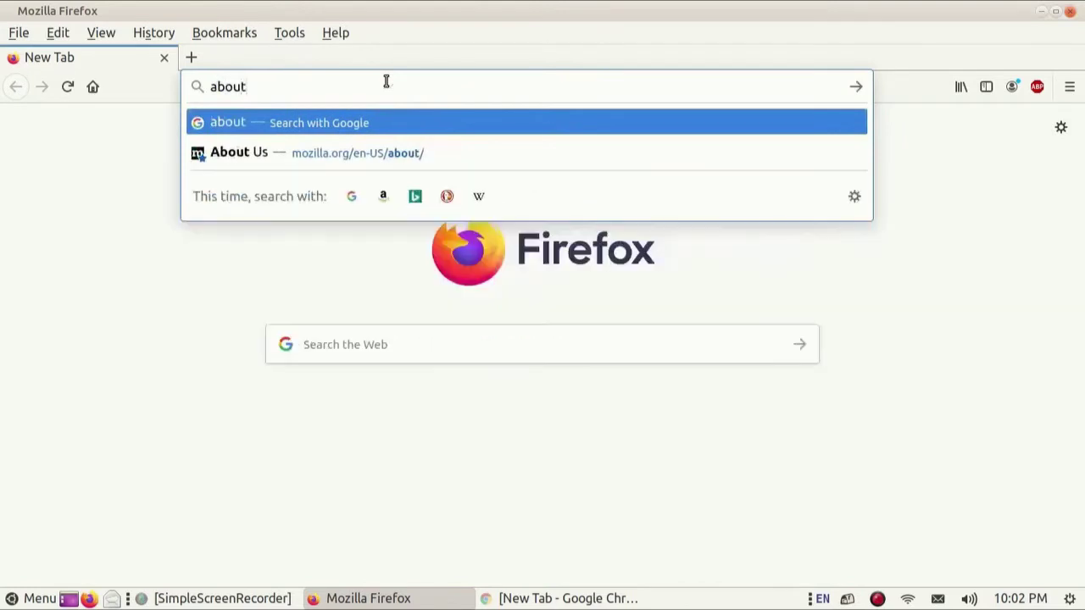
{"action": "type", "text": ":"}
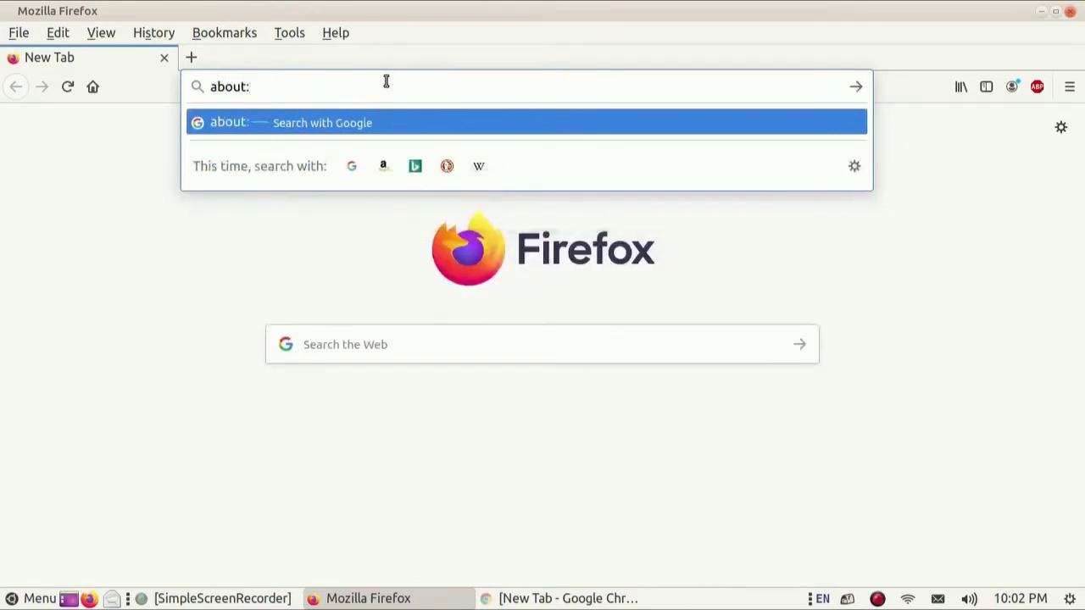
{"action": "type", "text": "co"}
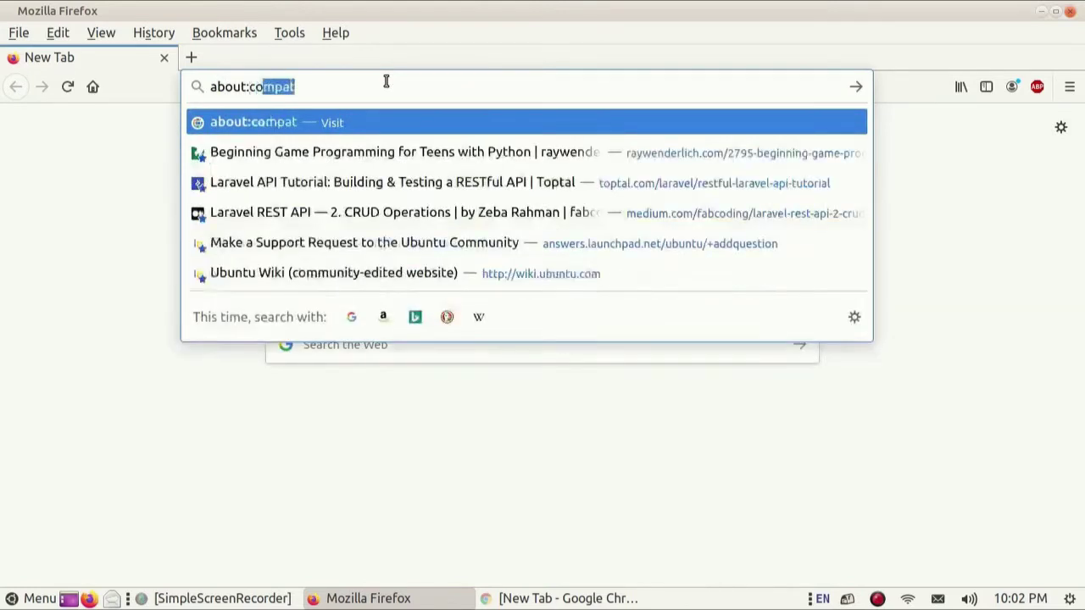
{"action": "type", "text": "nfig"}
{"action": "key", "text": "Return"}
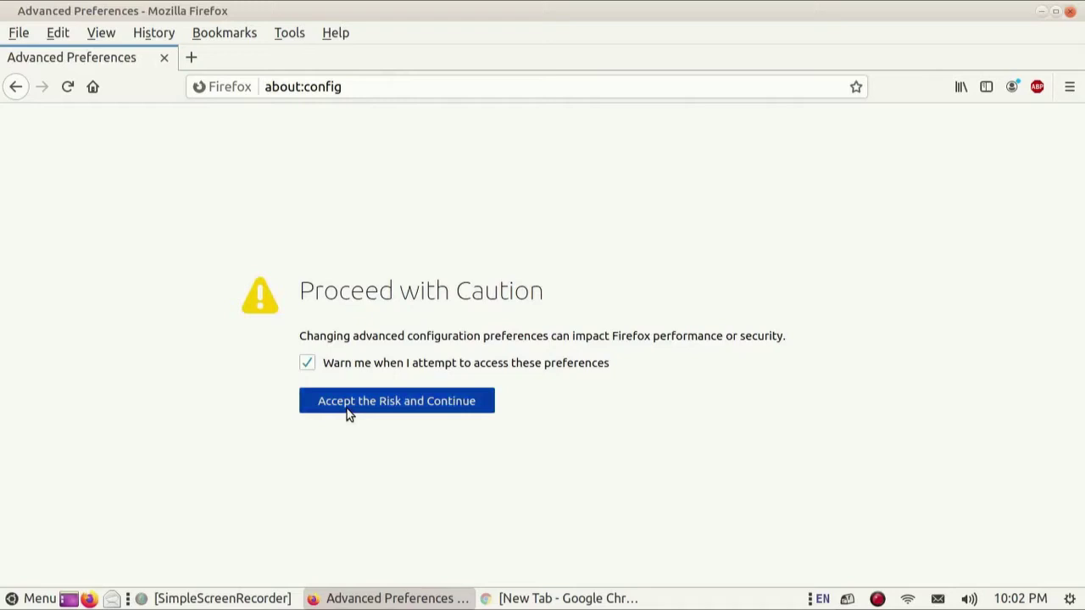
{"action": "left_click", "coordinate": [406, 408]}
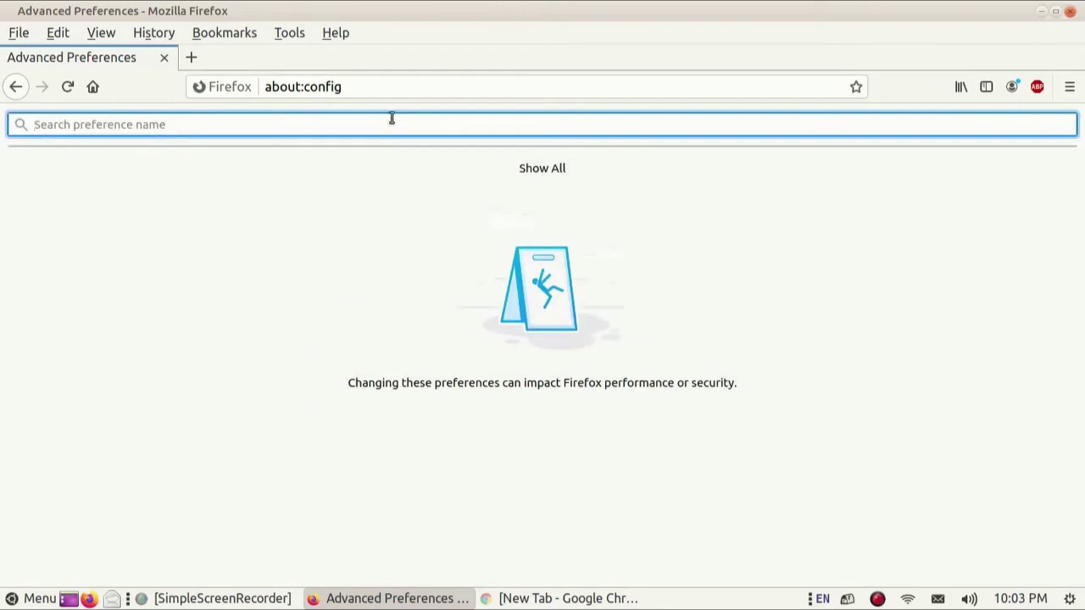
{"action": "type", "text": "jav"}
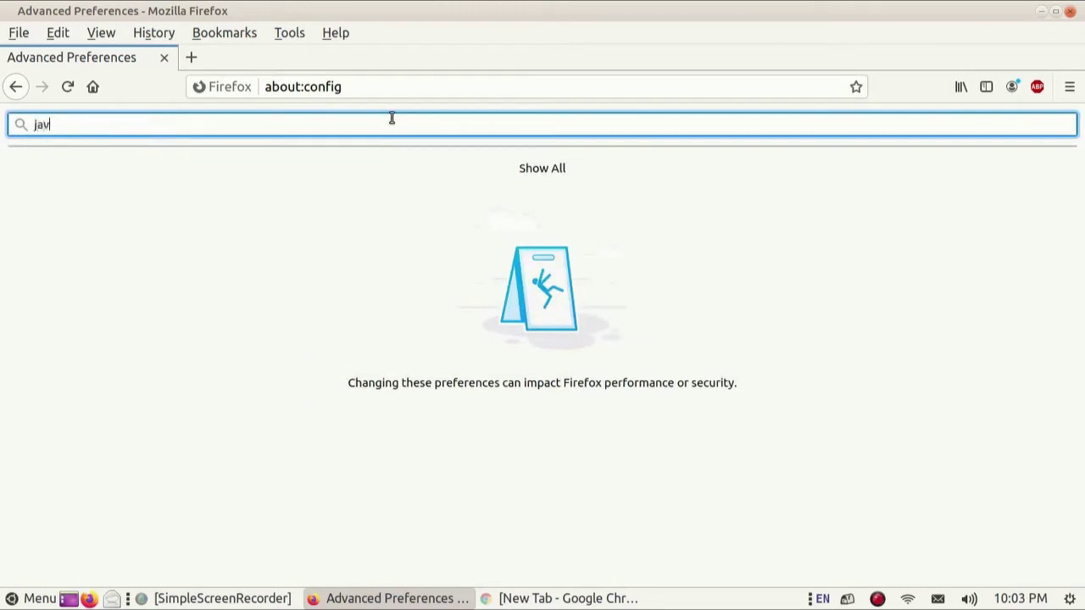
{"action": "type", "text": "as"}
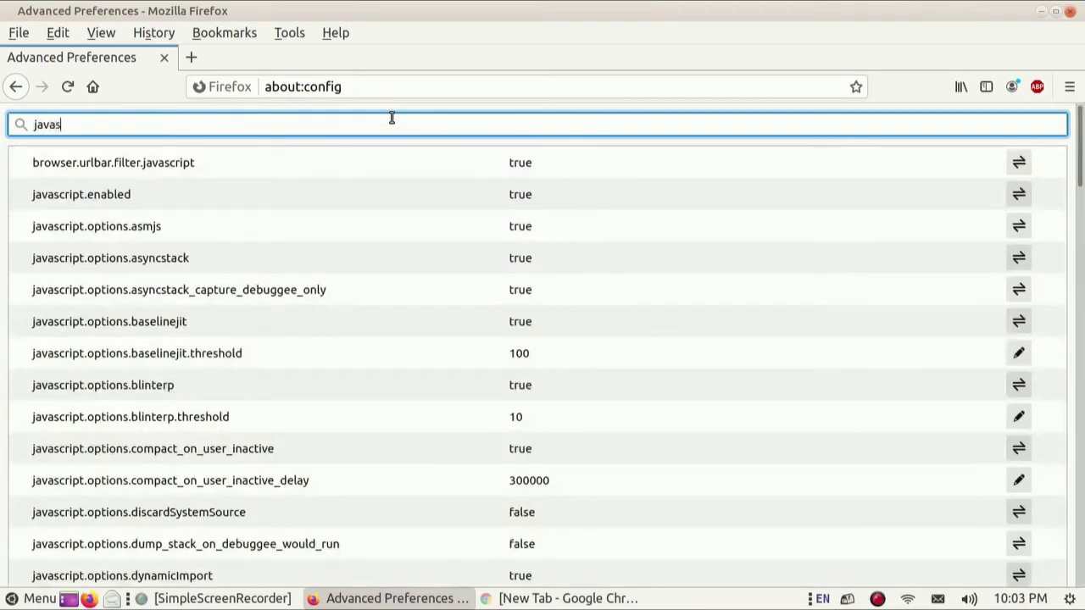
{"action": "type", "text": "cript"}
{"action": "type", "text": ".en"}
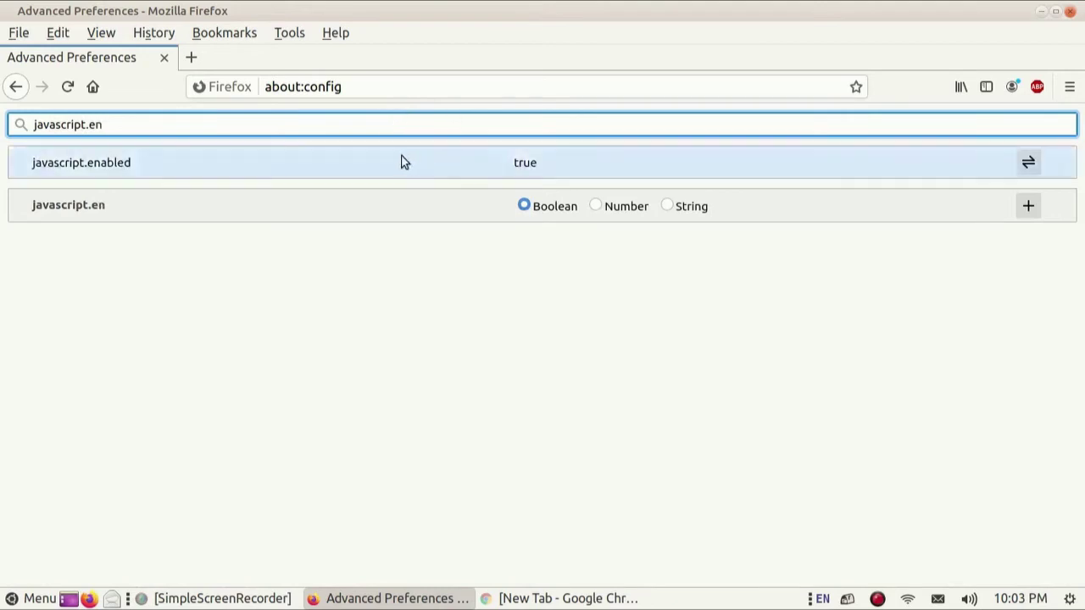
{"action": "left_click", "coordinate": [539, 161]}
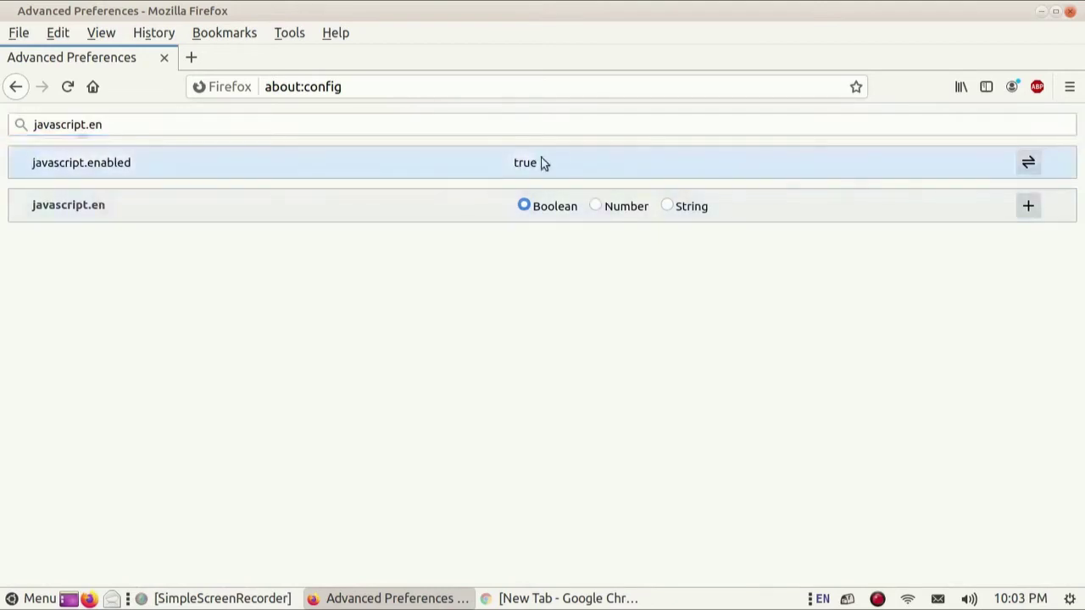
{"action": "left_click", "coordinate": [1029, 165]}
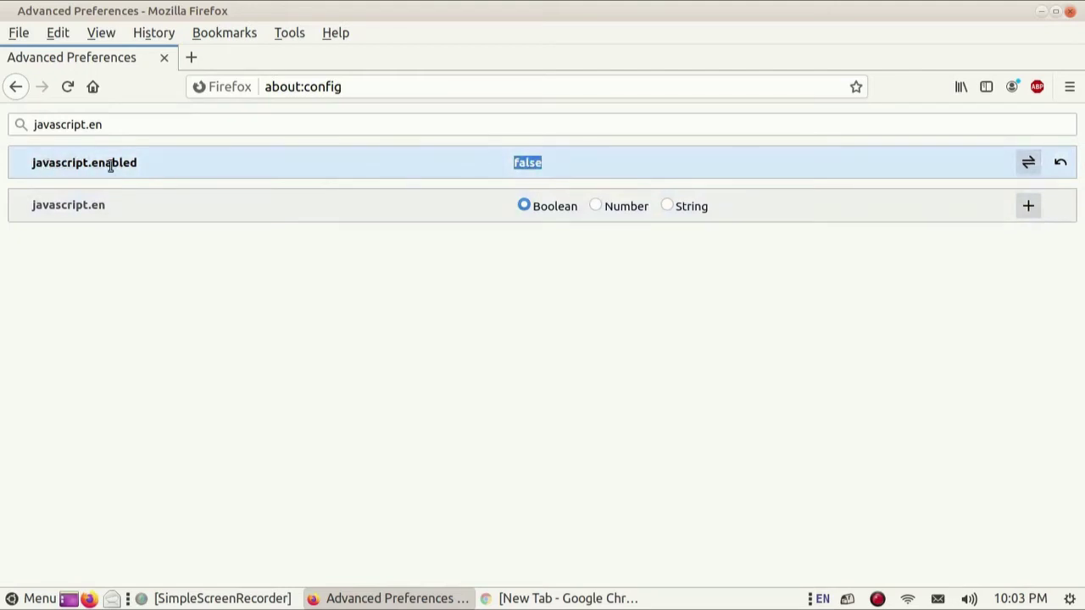
{"action": "left_click", "coordinate": [574, 162]}
{"action": "left_click", "coordinate": [1027, 163]}
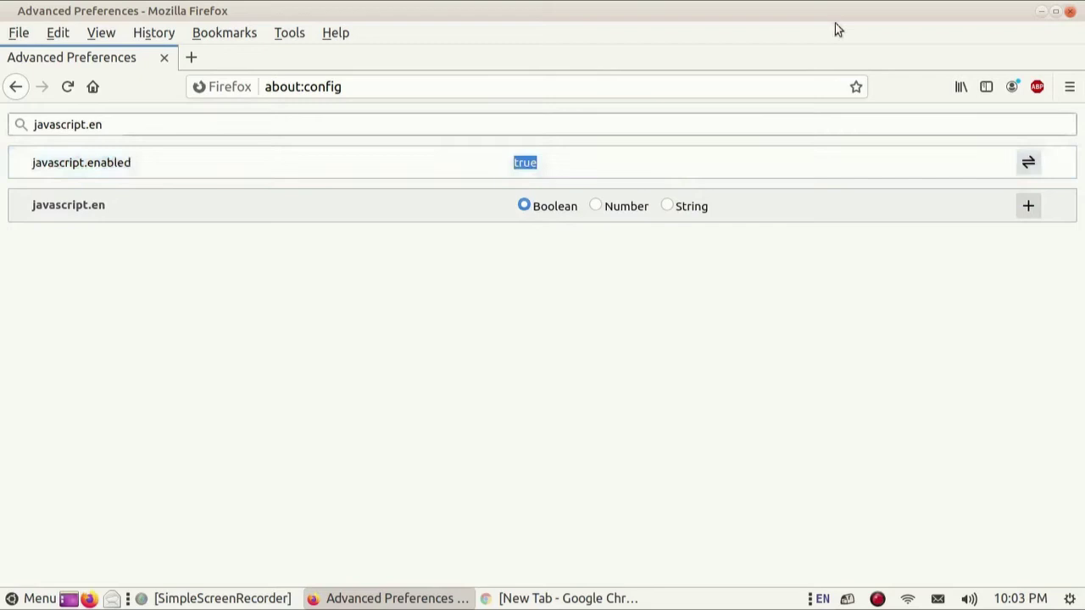
Switch from Firefox to Chrome and open Settings with the Advanced categories expanded.
{"action": "left_click", "coordinate": [1040, 12]}
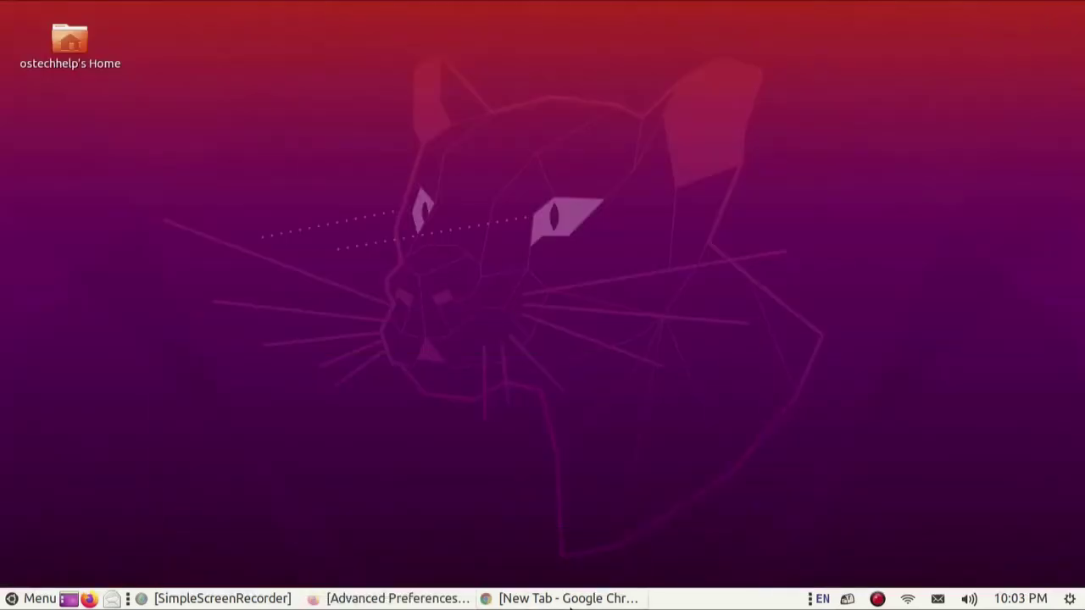
{"action": "left_click", "coordinate": [570, 598]}
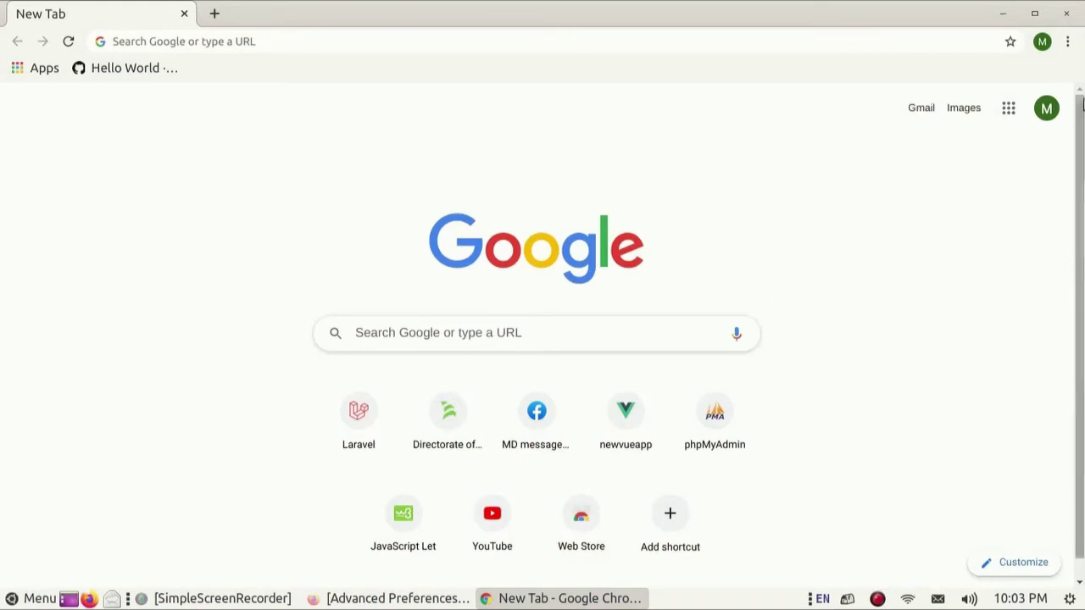
{"action": "left_click", "coordinate": [1071, 42]}
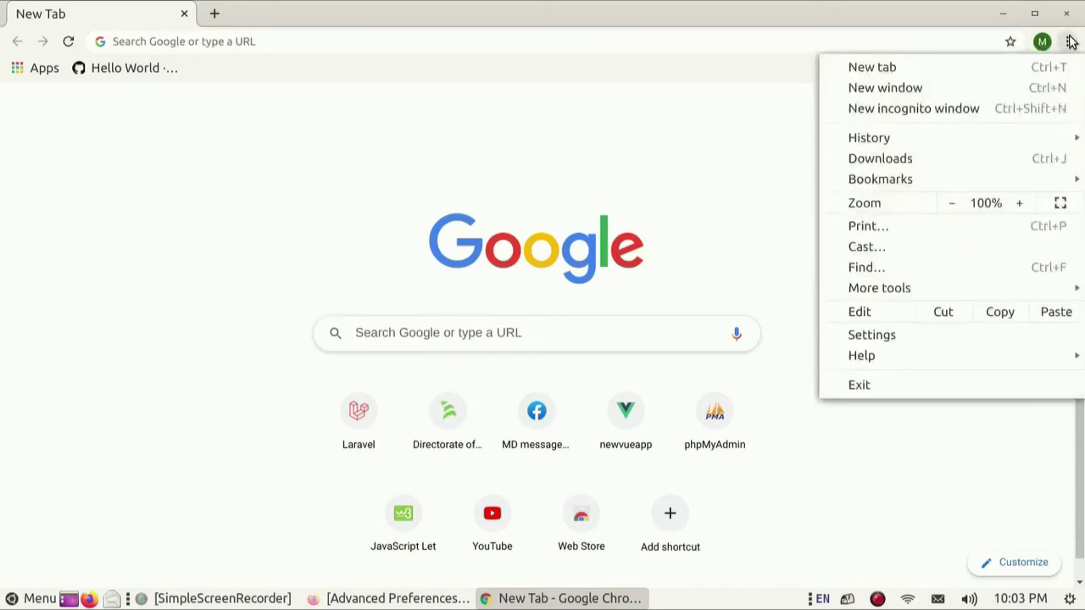
{"action": "left_click", "coordinate": [912, 335]}
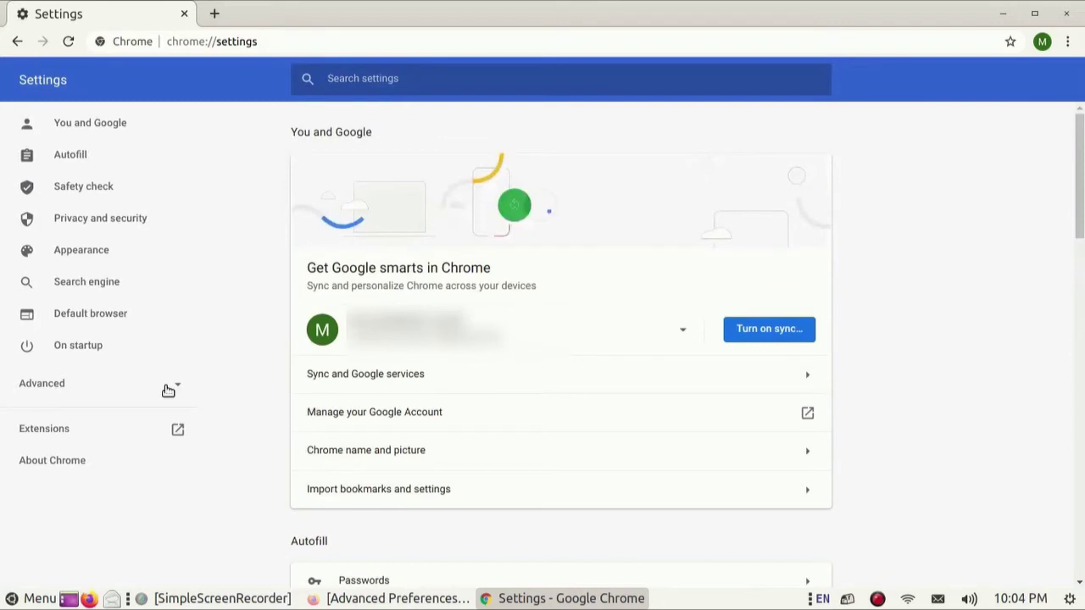
{"action": "left_click", "coordinate": [87, 389]}
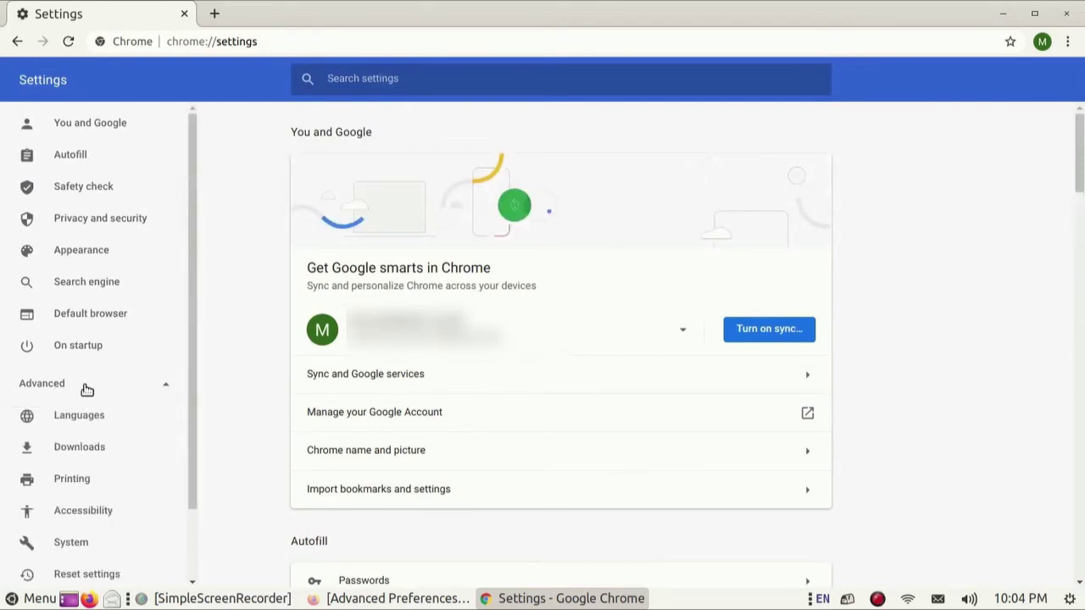
{"action": "scroll", "coordinate": [85, 386], "scroll_direction": "down", "scroll_amount": 2}
Search Chrome settings for 'javascript' and open the Site Settings result, scrolling to Content.
{"action": "left_click", "coordinate": [84, 466]}
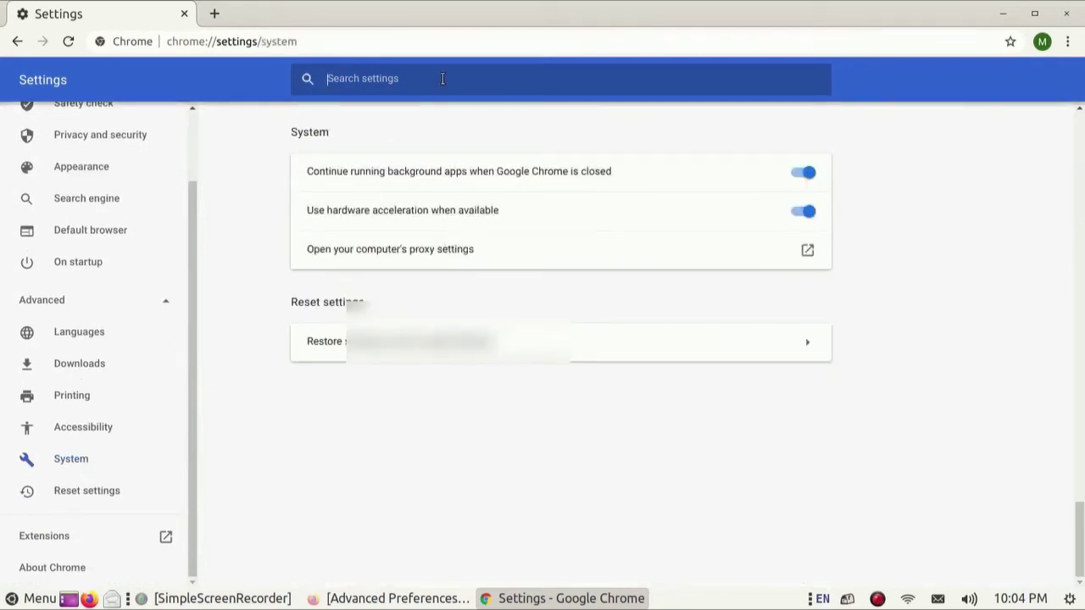
{"action": "type", "text": "java"}
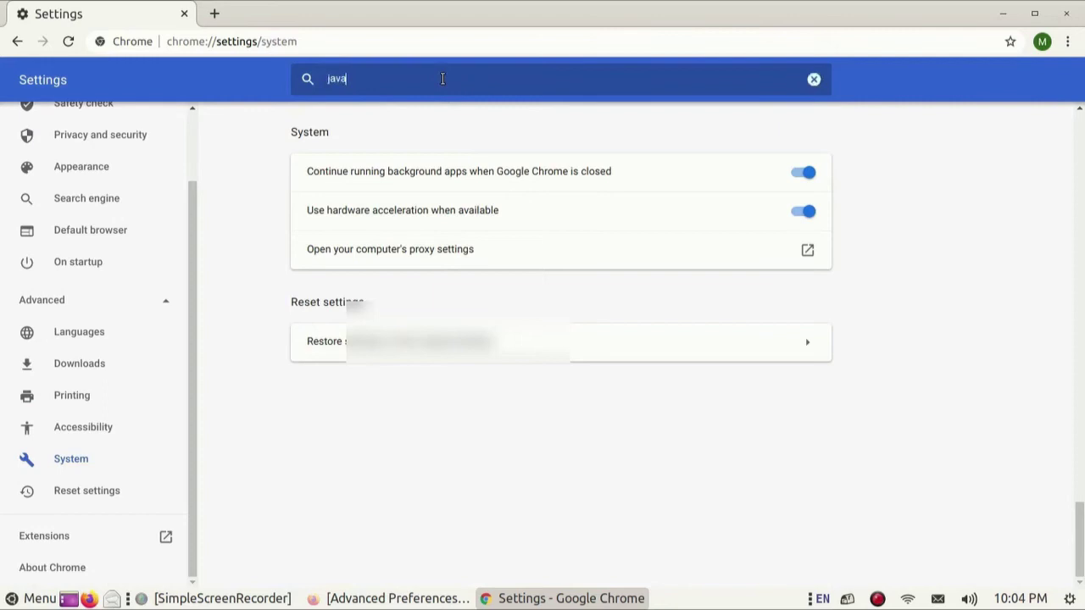
{"action": "type", "text": "s"}
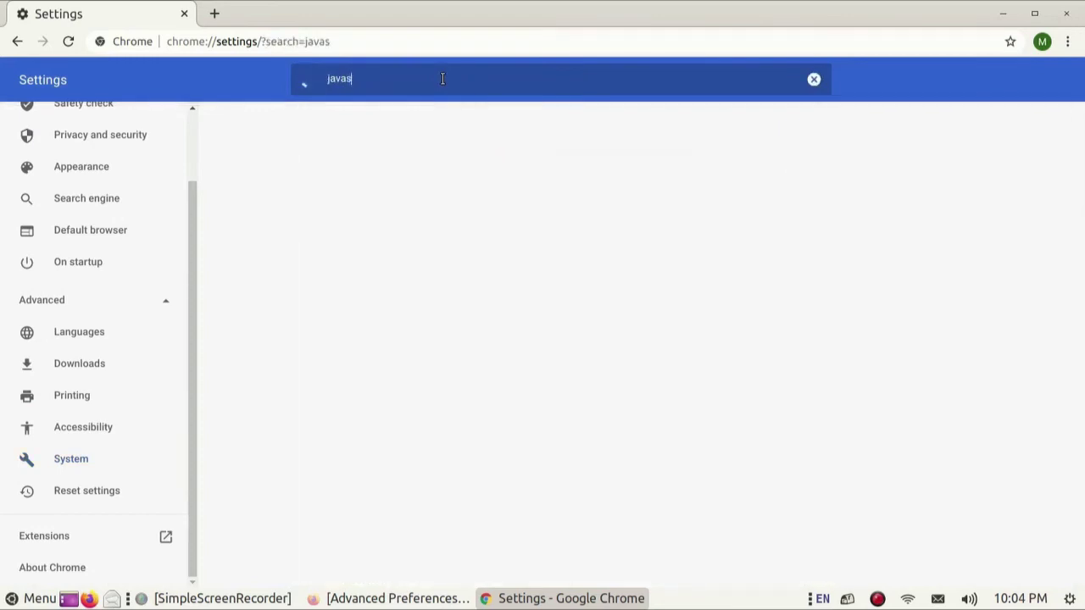
{"action": "type", "text": "cript"}
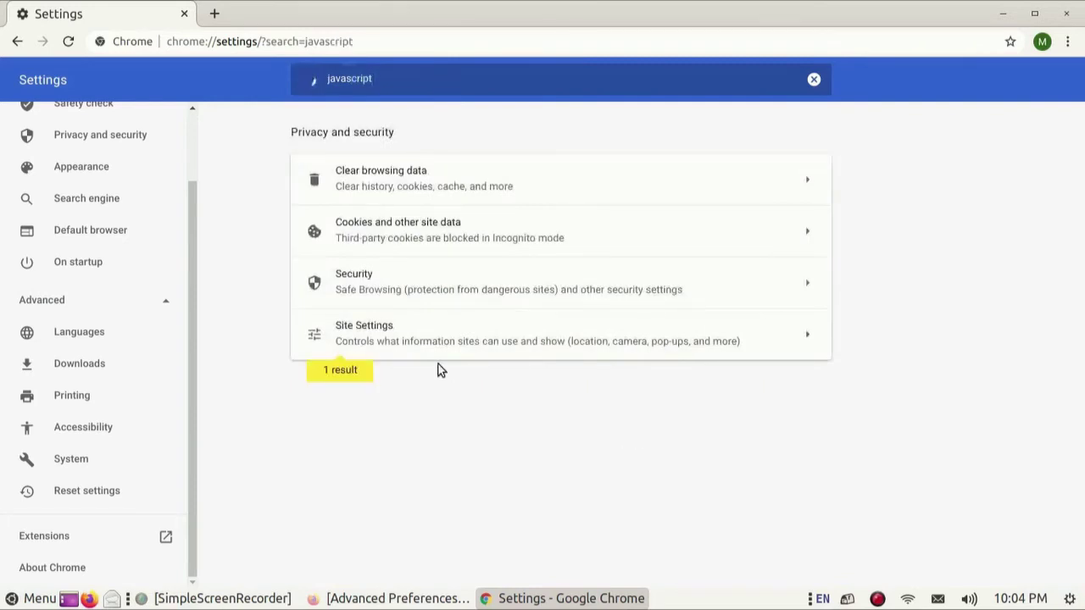
{"action": "left_click", "coordinate": [379, 337]}
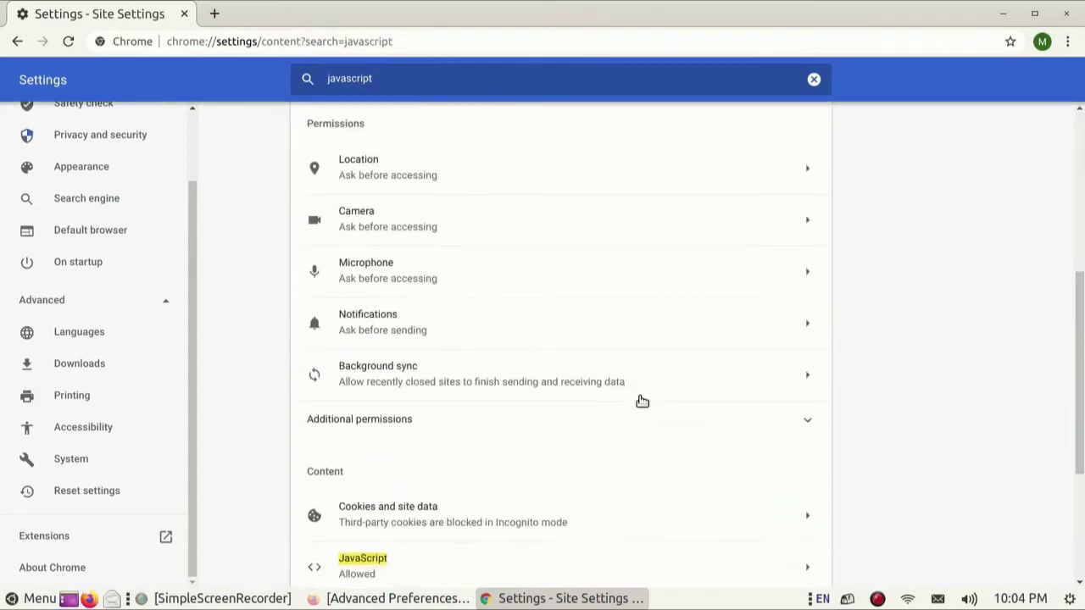
{"action": "scroll", "coordinate": [643, 401], "scroll_direction": "down", "scroll_amount": 3}
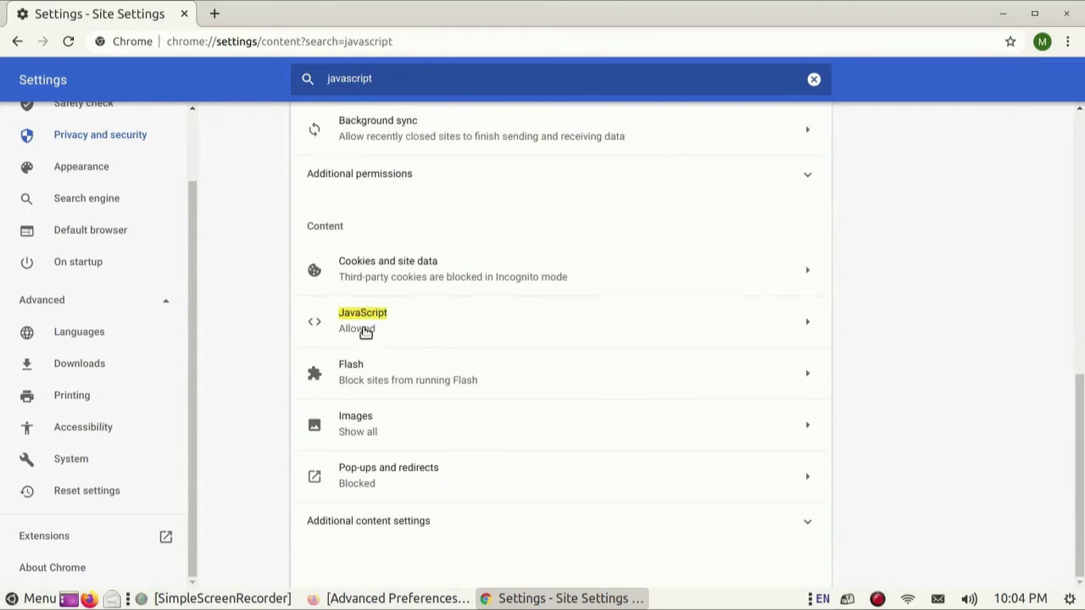
Block JavaScript on all sites, then preview the Block and Allow add-site dialogs without adding sites.
{"action": "left_click", "coordinate": [811, 325]}
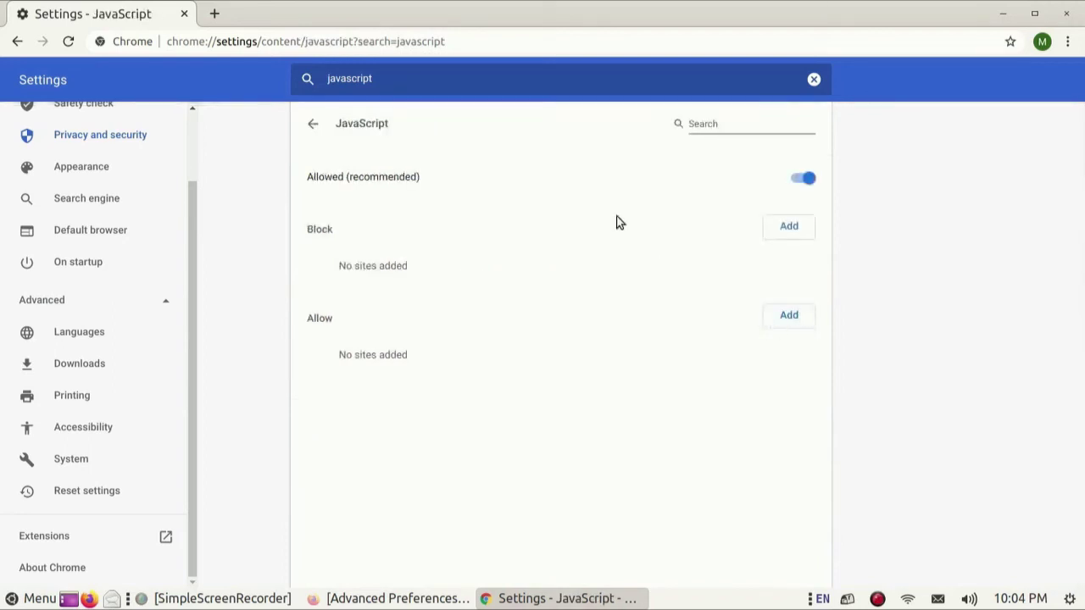
{"action": "left_click", "coordinate": [799, 181]}
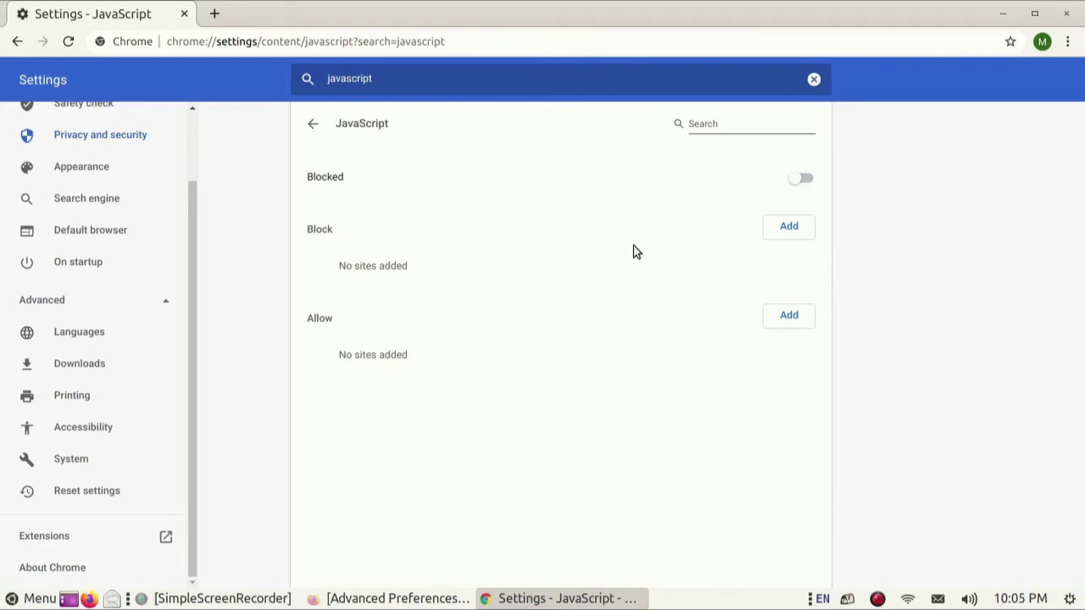
{"action": "left_click", "coordinate": [788, 227]}
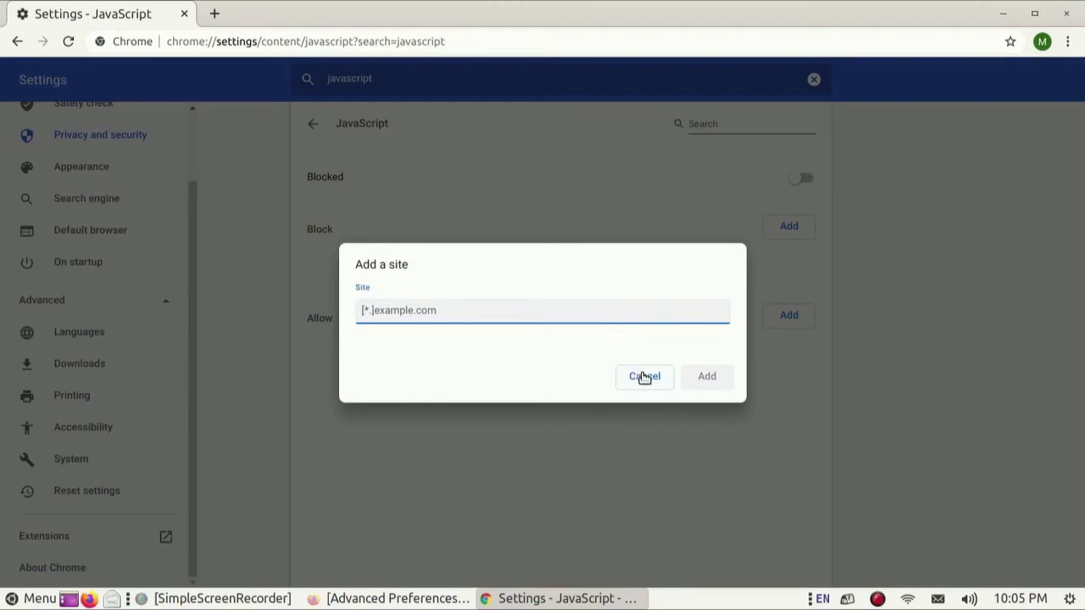
{"action": "left_click", "coordinate": [644, 377]}
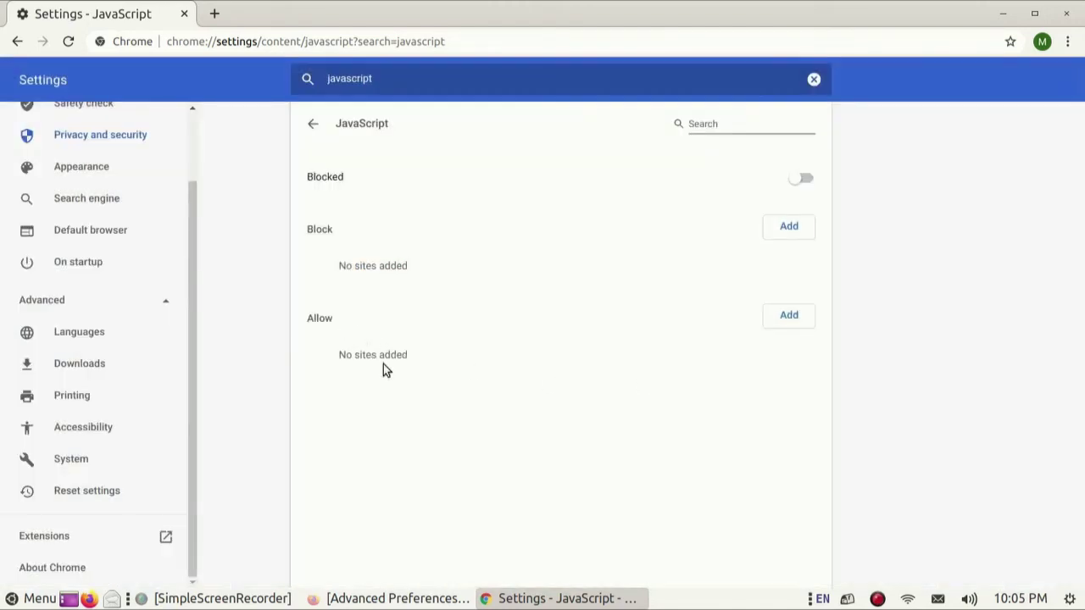
{"action": "left_click", "coordinate": [791, 316]}
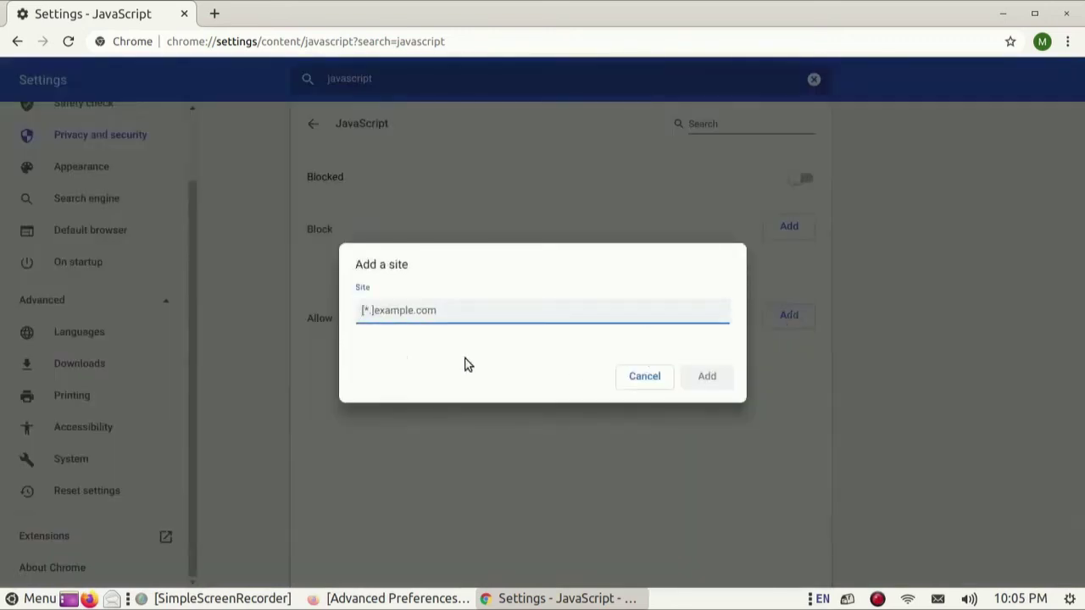
Dismiss Chrome's add-site dialog, launch Microsoft Edge and open its Settings page.
{"action": "left_click", "coordinate": [643, 376]}
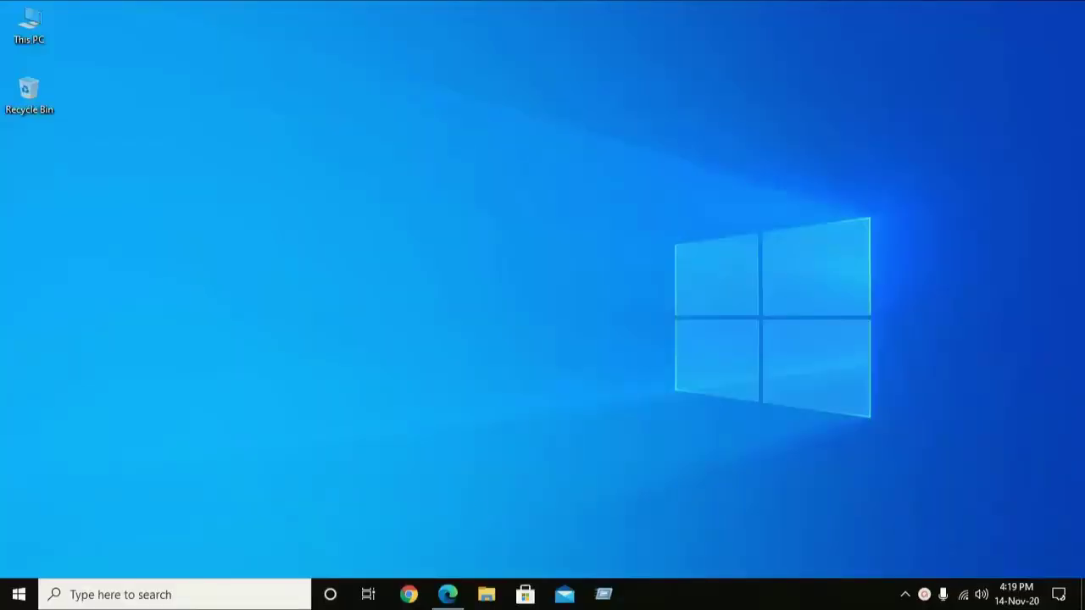
{"action": "left_click", "coordinate": [447, 595]}
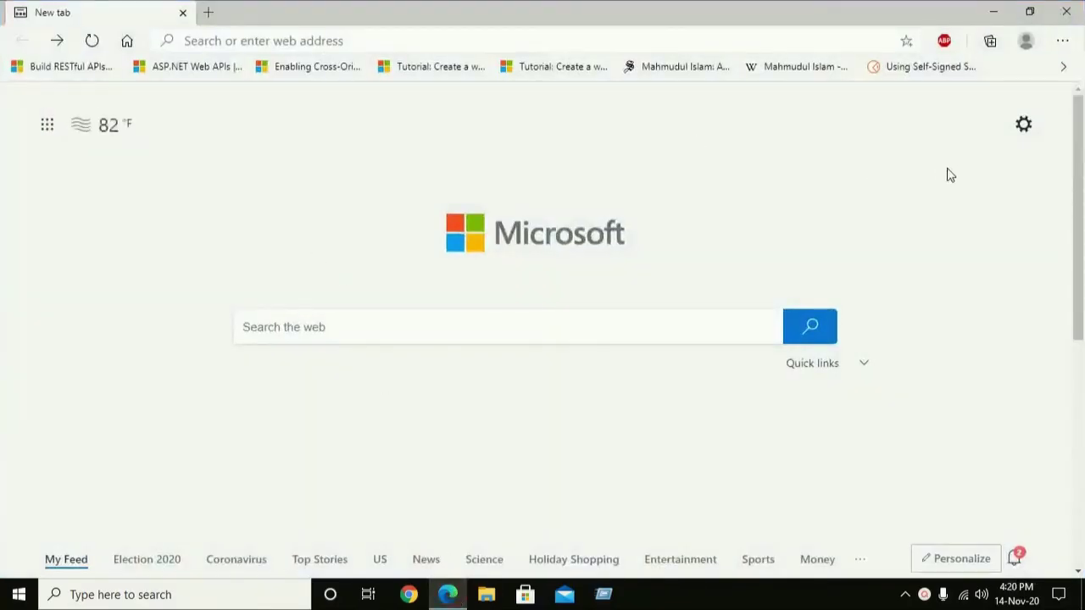
{"action": "left_click", "coordinate": [1061, 43]}
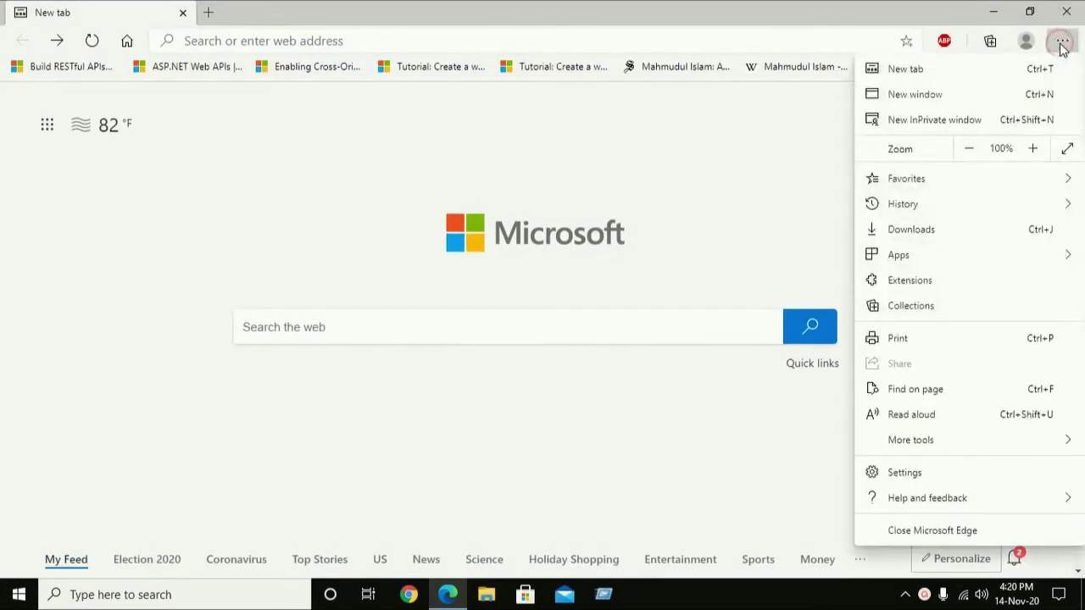
{"action": "left_click", "coordinate": [921, 476]}
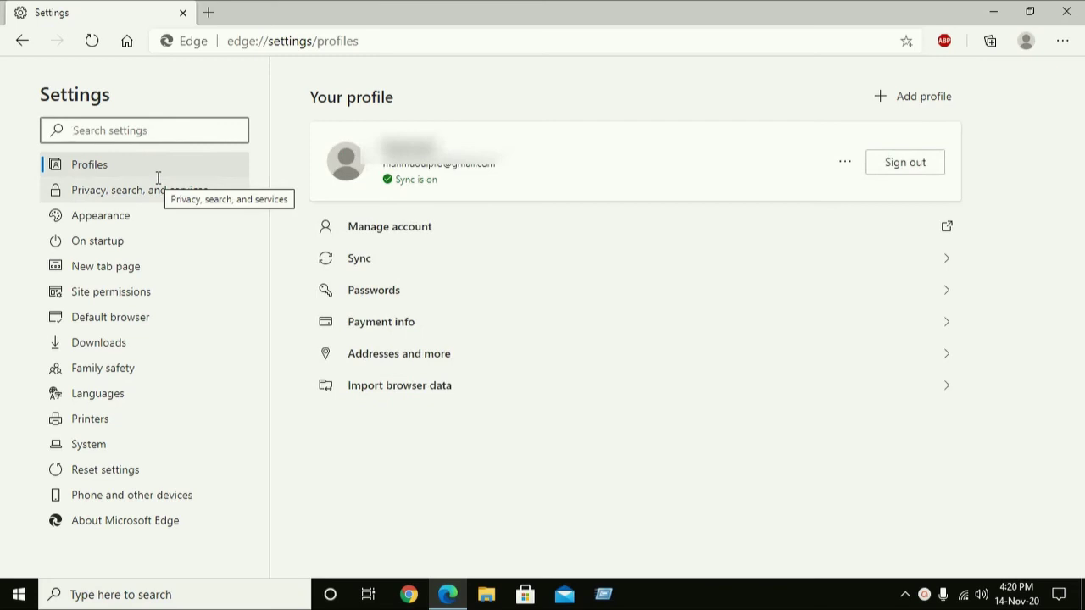
Search Edge settings for 'javascript' and open the JavaScript site permission page.
{"action": "type", "text": "java"}
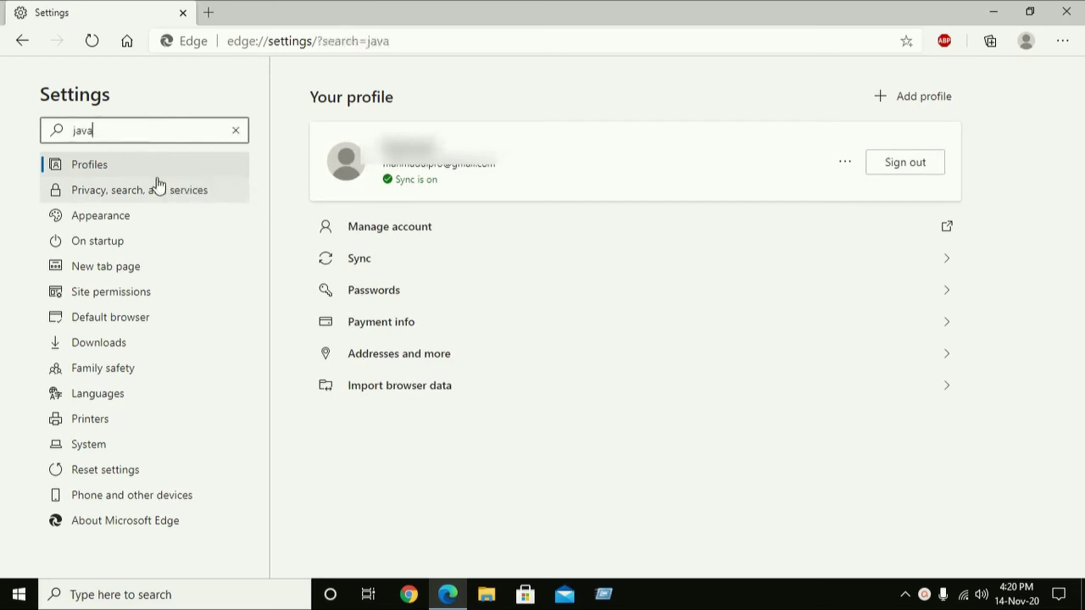
{"action": "type", "text": "script"}
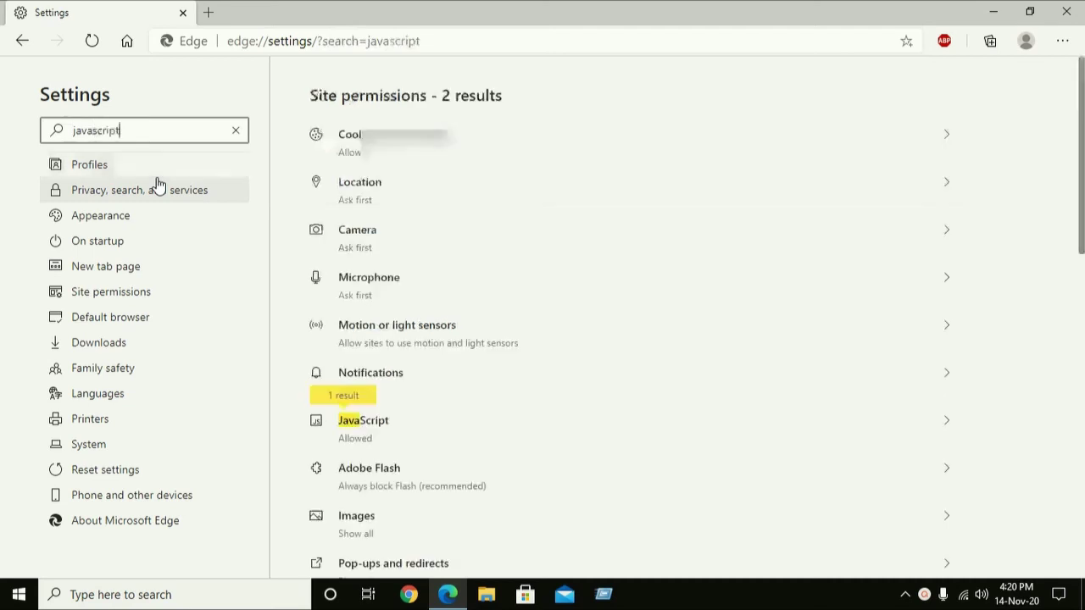
{"action": "left_click", "coordinate": [391, 435]}
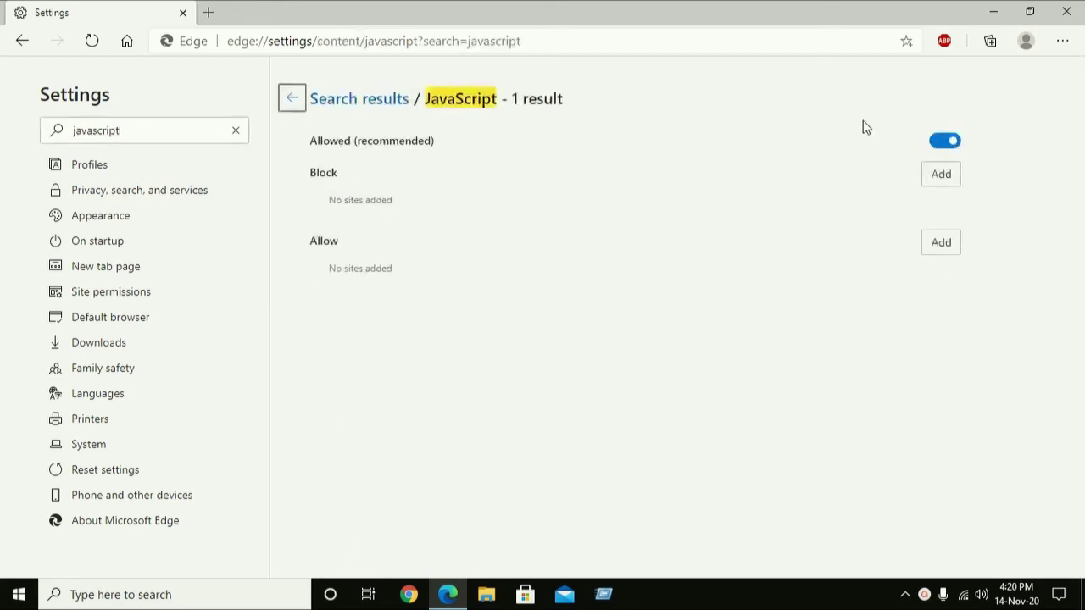
Switch off the Allowed (recommended) JavaScript toggle in Edge.
{"action": "left_click", "coordinate": [946, 142]}
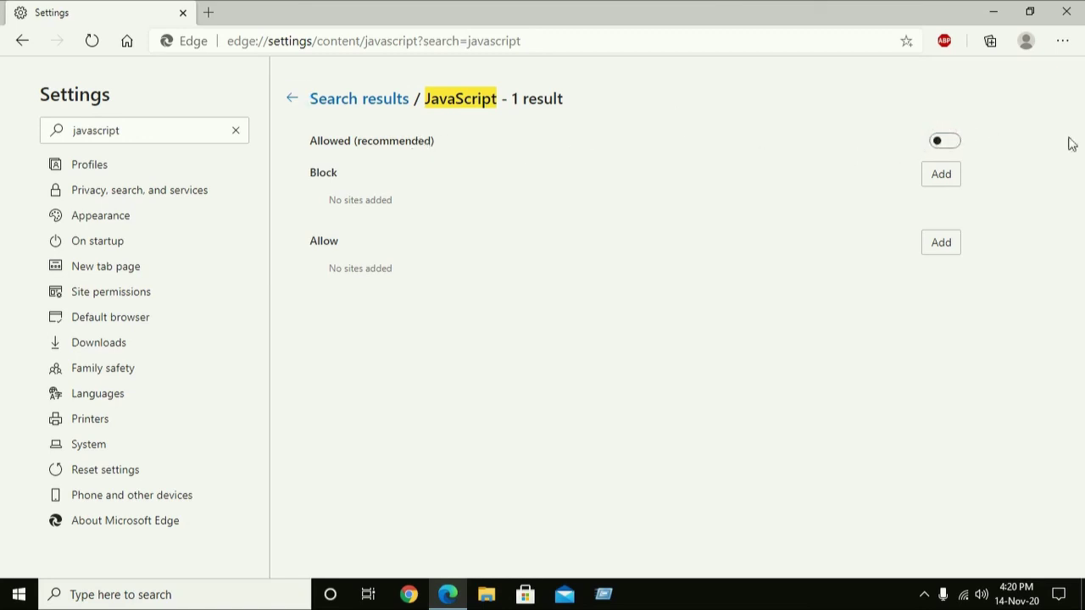
{"action": "left_click", "coordinate": [956, 145]}
{"action": "left_click", "coordinate": [938, 146]}
Preview the Block and Allow 'Add a site' dialogs, cancelling both without adding sites.
{"action": "left_click", "coordinate": [940, 178]}
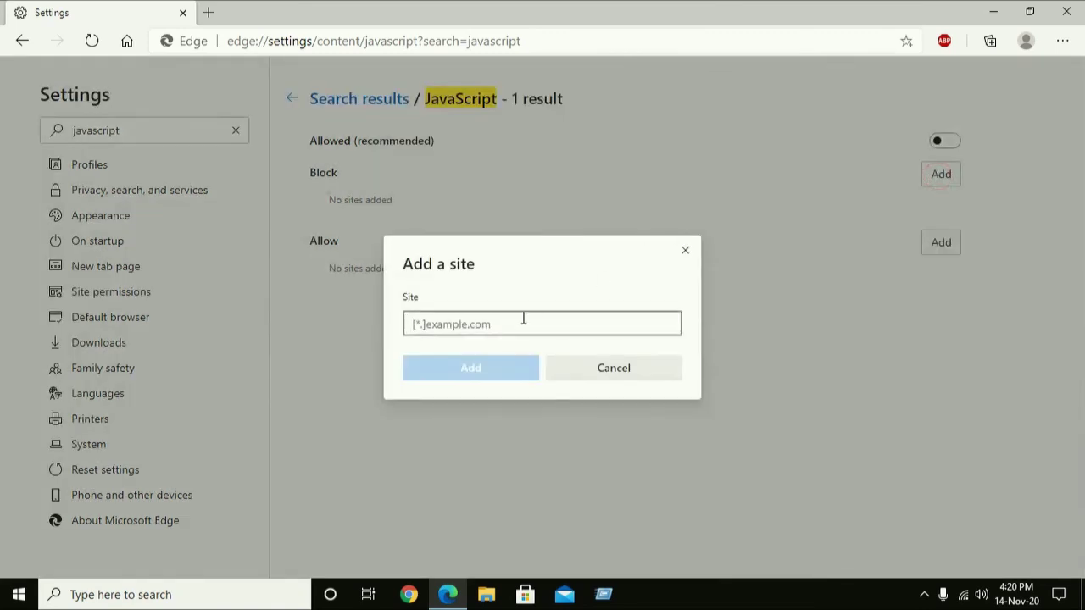
{"action": "left_click", "coordinate": [448, 317]}
{"action": "left_click", "coordinate": [582, 369]}
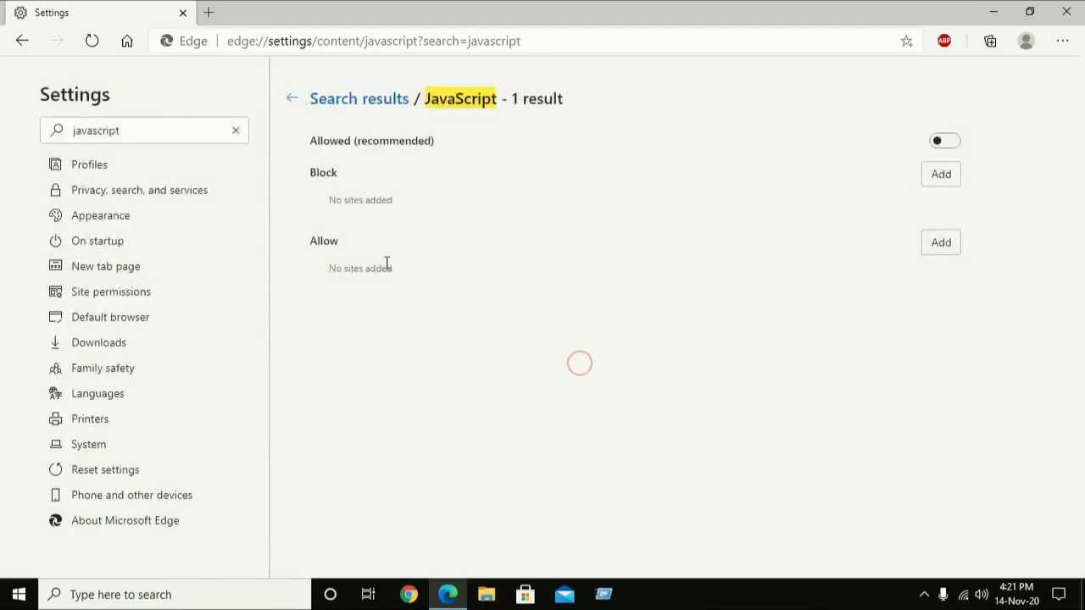
{"action": "left_click", "coordinate": [939, 245]}
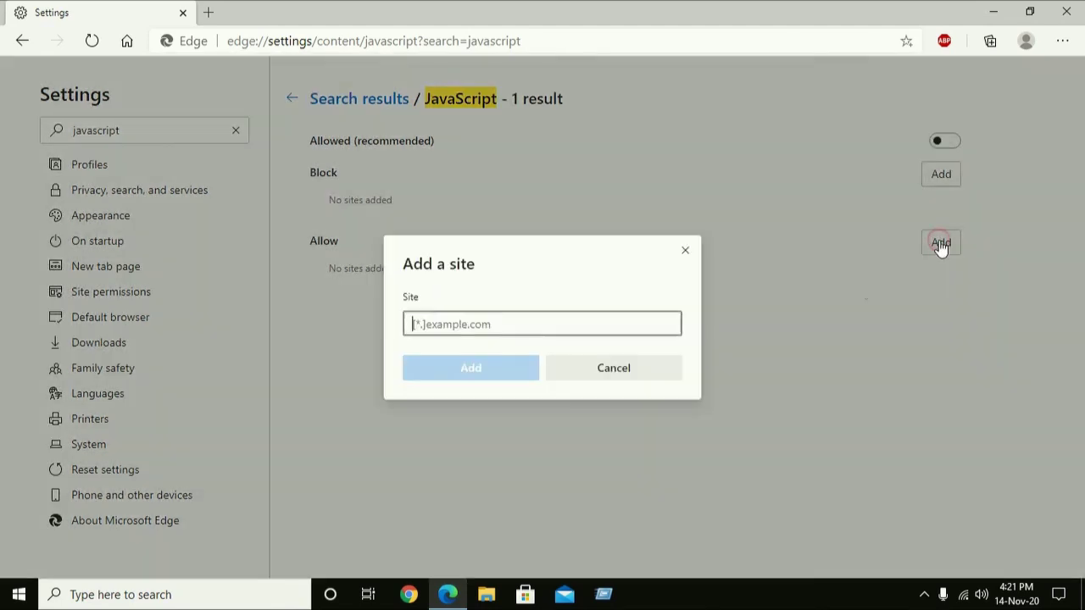
{"action": "left_click", "coordinate": [472, 371]}
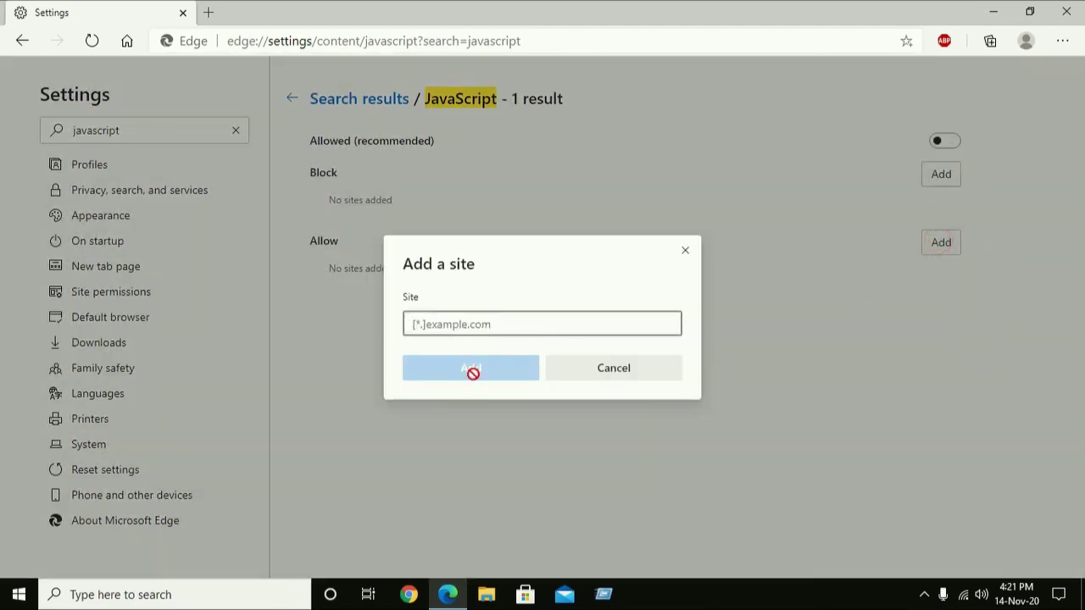
{"action": "left_click", "coordinate": [605, 374]}
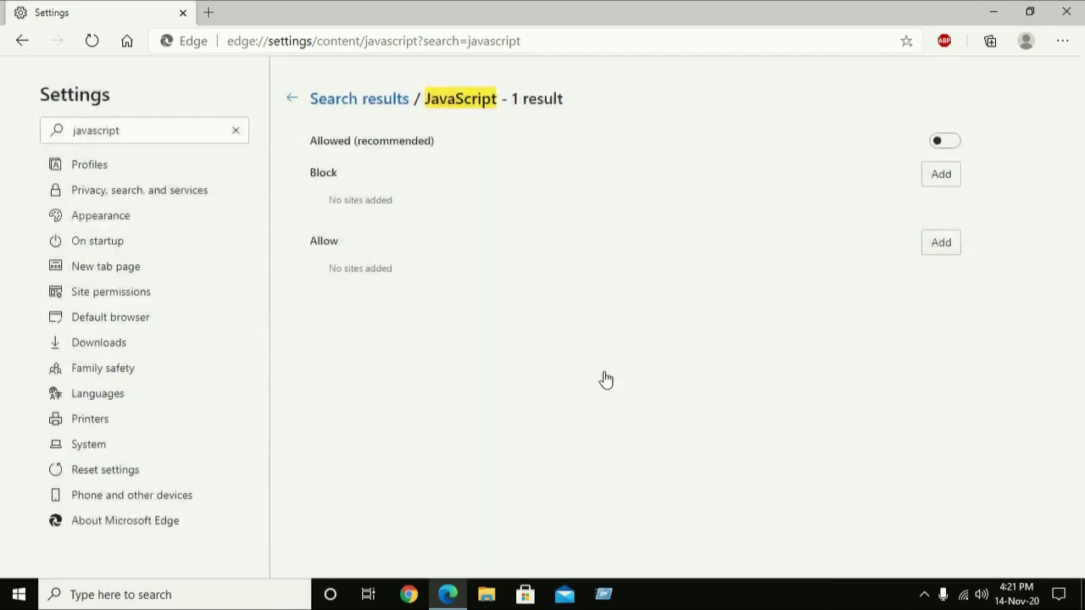